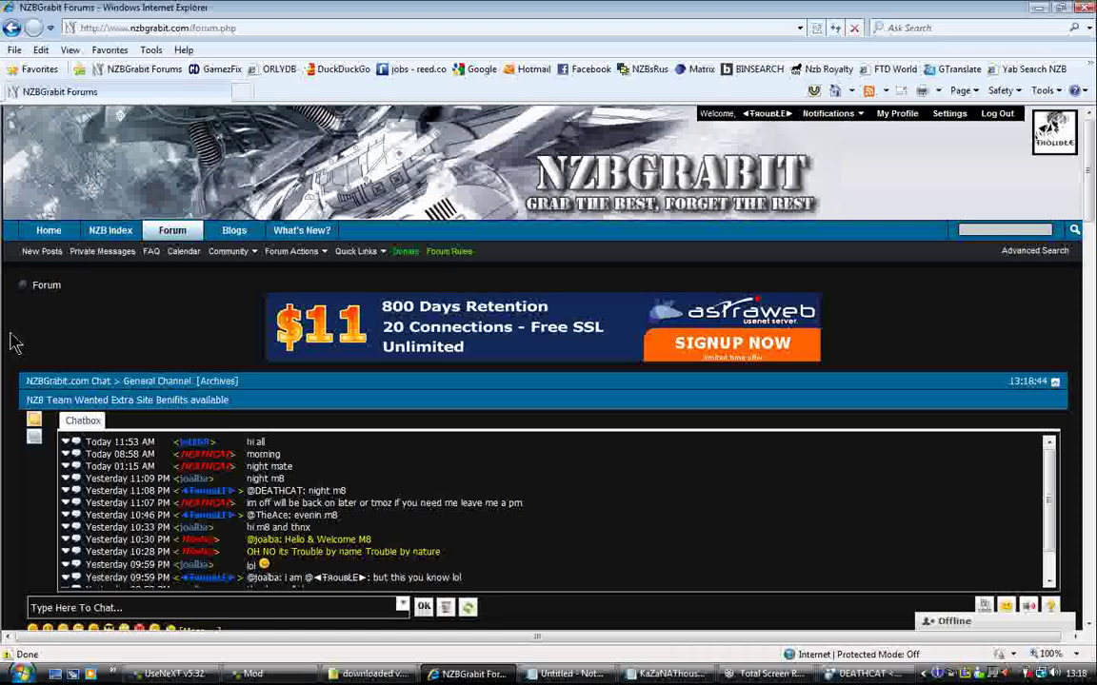
Go to the NZB-Index and start a new NZB upload via Create New NZB.
{"action": "scroll", "coordinate": [15, 343], "scroll_direction": "down", "scroll_amount": 10}
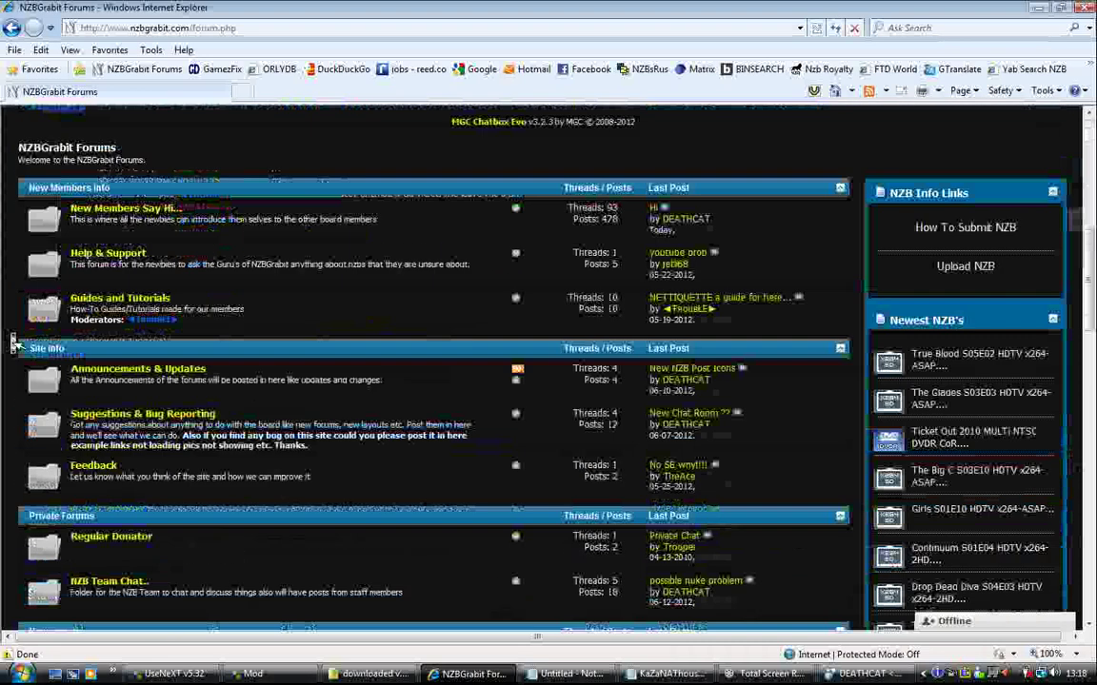
{"action": "scroll", "coordinate": [14, 343], "scroll_direction": "down", "scroll_amount": 4}
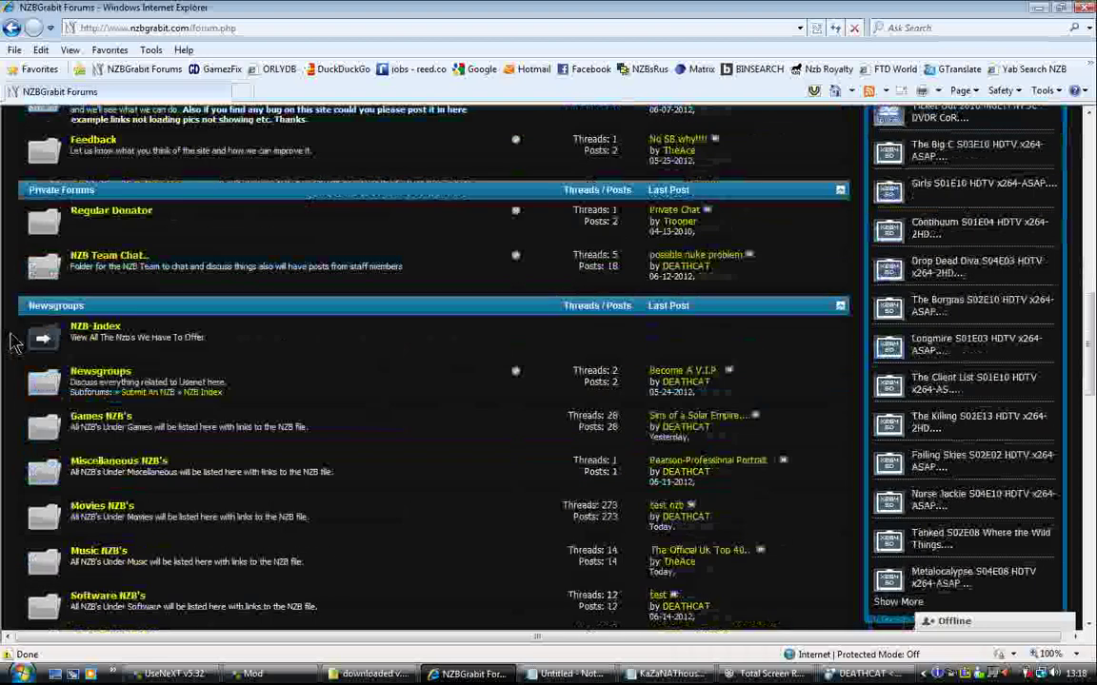
{"action": "left_click", "coordinate": [98, 335]}
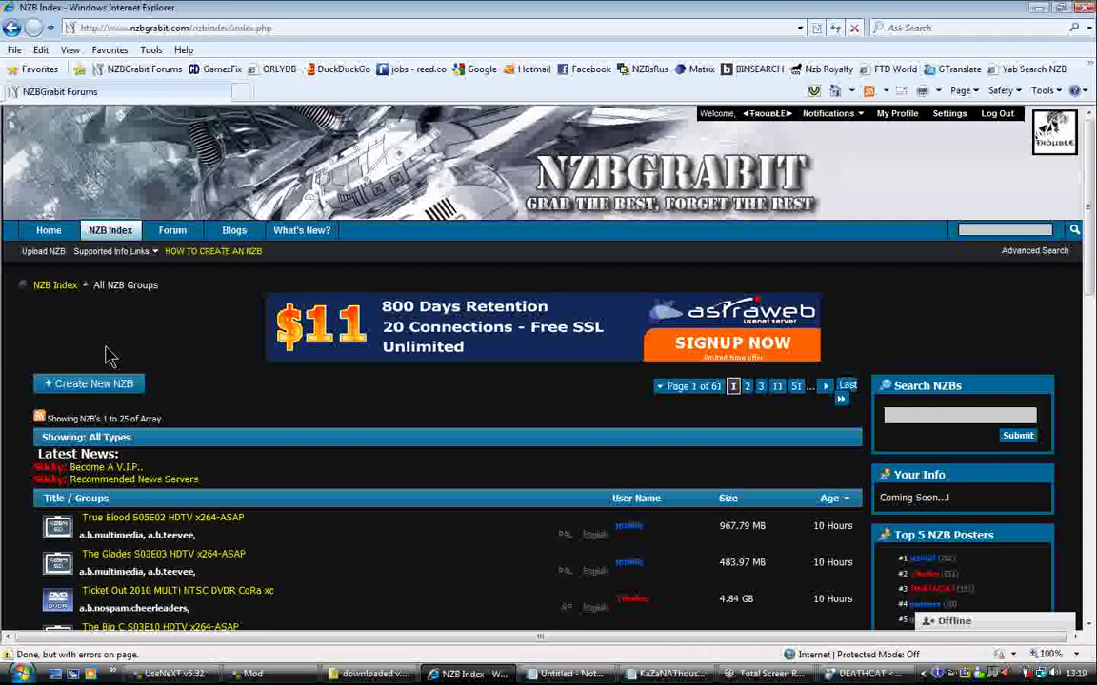
{"action": "left_click", "coordinate": [93, 386]}
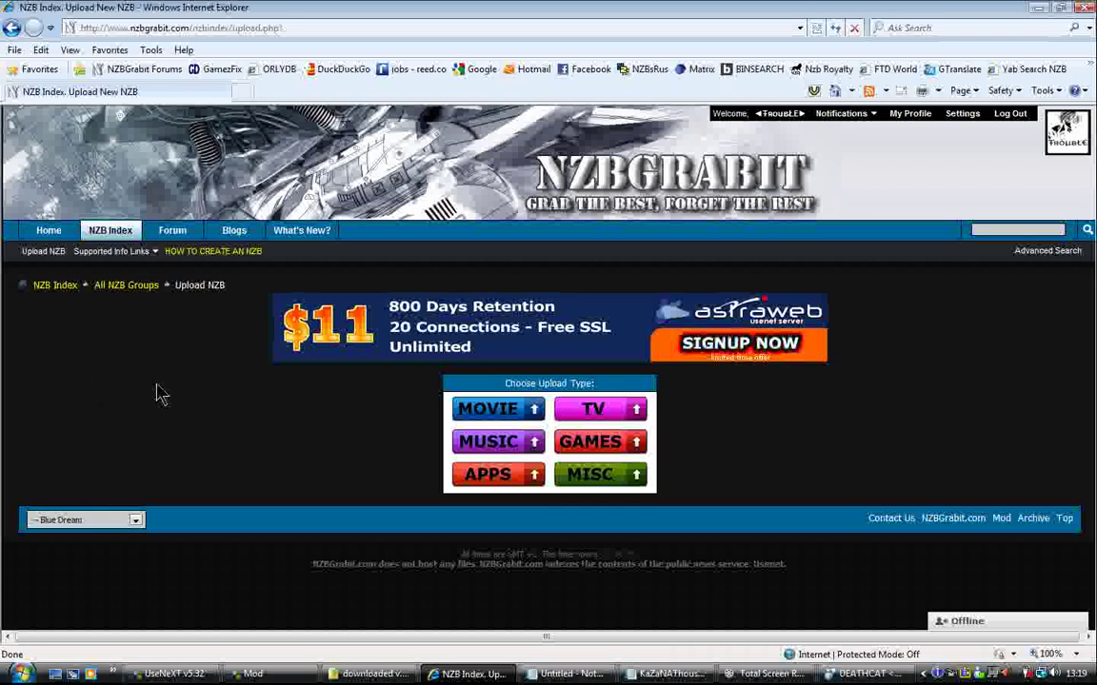
Choose MOVIE as the upload type to get the movie Create New NZB form.
{"action": "left_click", "coordinate": [490, 410]}
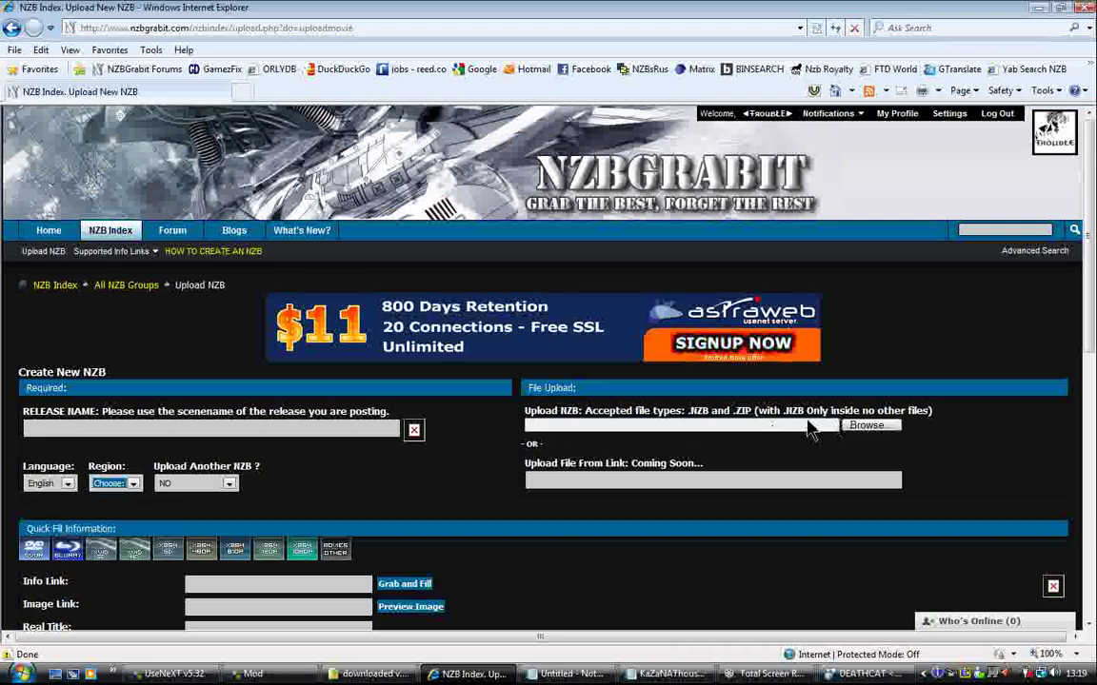
Attach 'A Thousand Words (2012) BRRip XviD - Kaz.nzb' from the Desktop as the NZB file.
{"action": "left_click", "coordinate": [861, 428]}
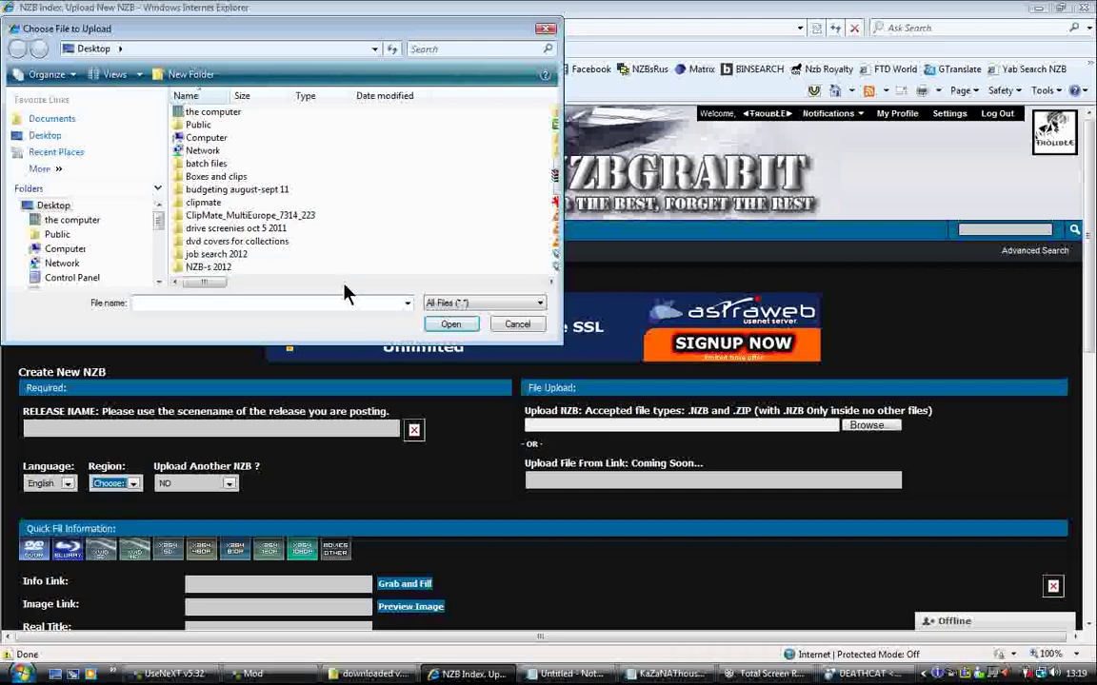
{"action": "scroll", "coordinate": [502, 261], "scroll_direction": "down", "scroll_amount": 5}
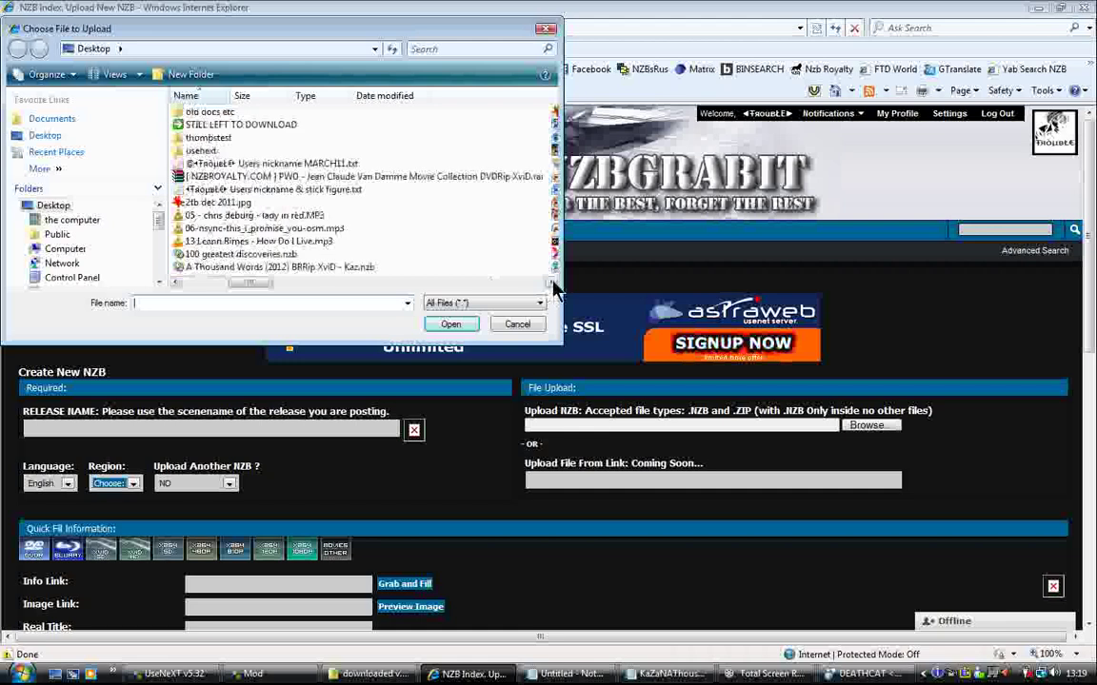
{"action": "key", "text": "Print"}
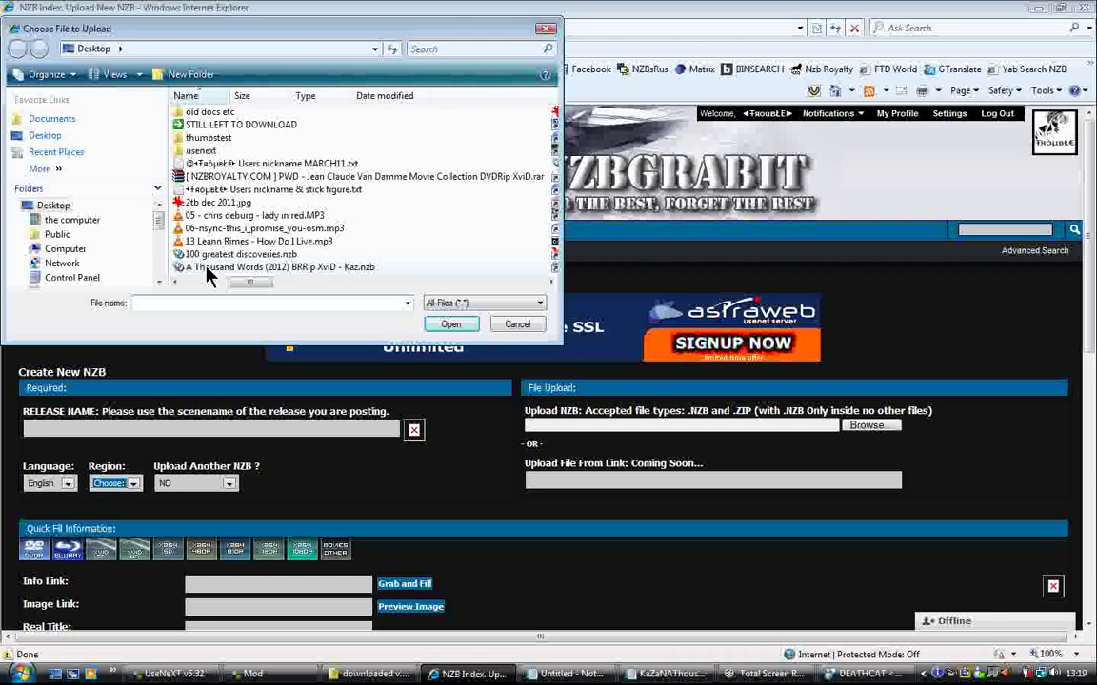
{"action": "left_click", "coordinate": [206, 268]}
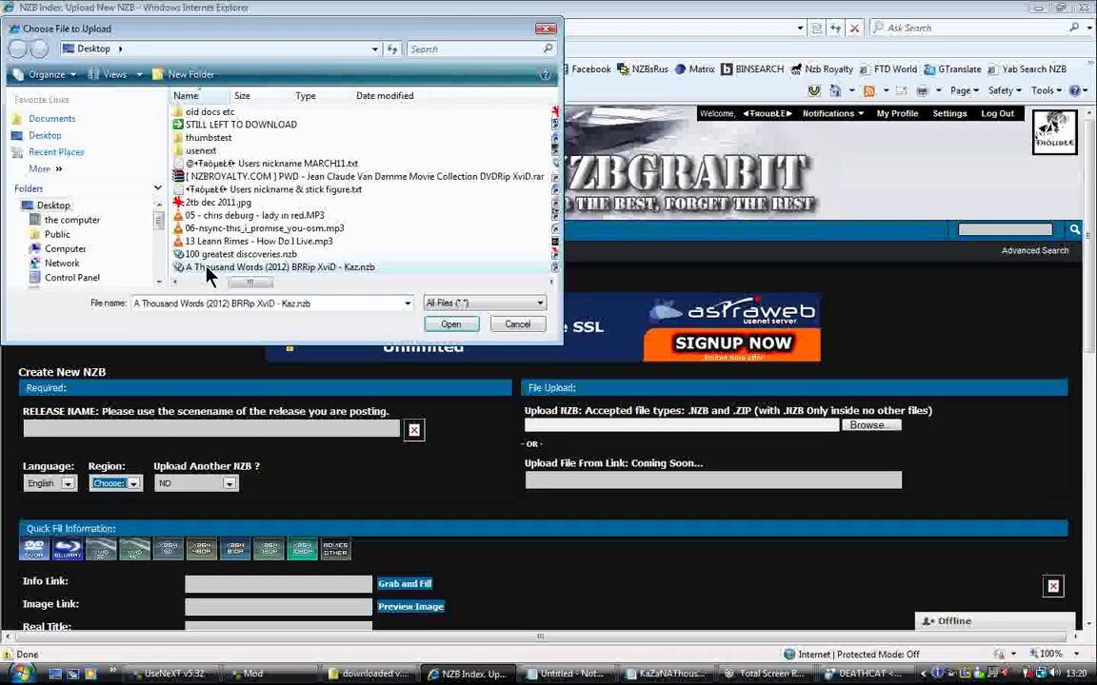
{"action": "left_click", "coordinate": [447, 326]}
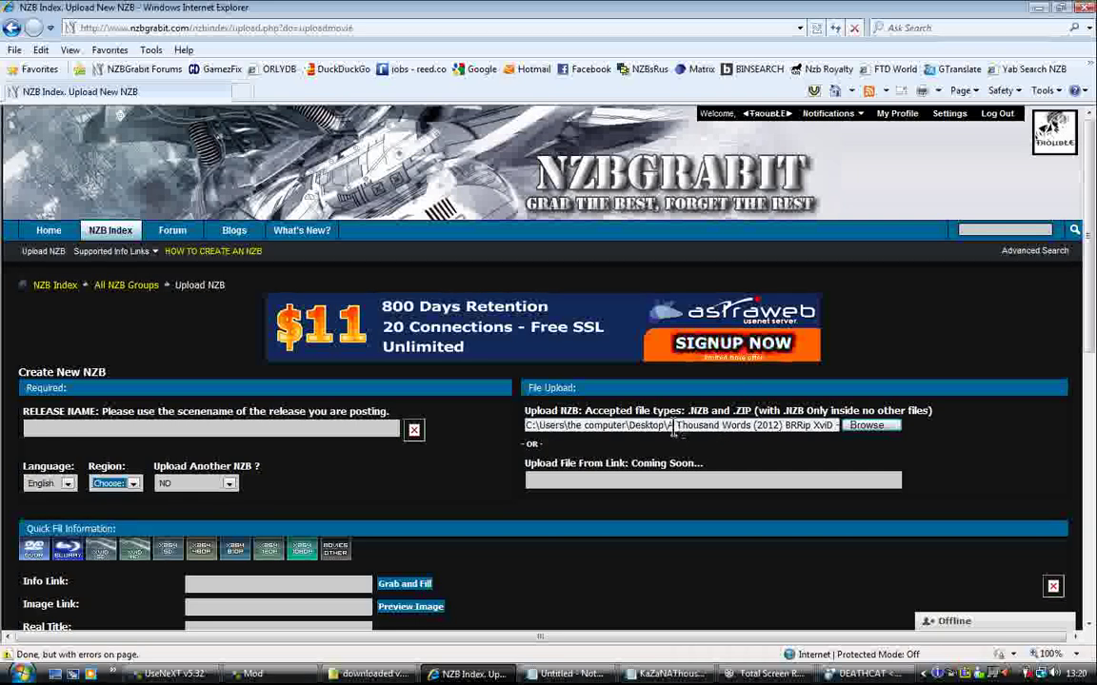
Copy the file name from the NZB path into Release Name: 'A Thousand Words (2012) BRRip XviD - Kaz.'.
{"action": "left_click", "coordinate": [673, 427]}
{"action": "left_click", "coordinate": [666, 427]}
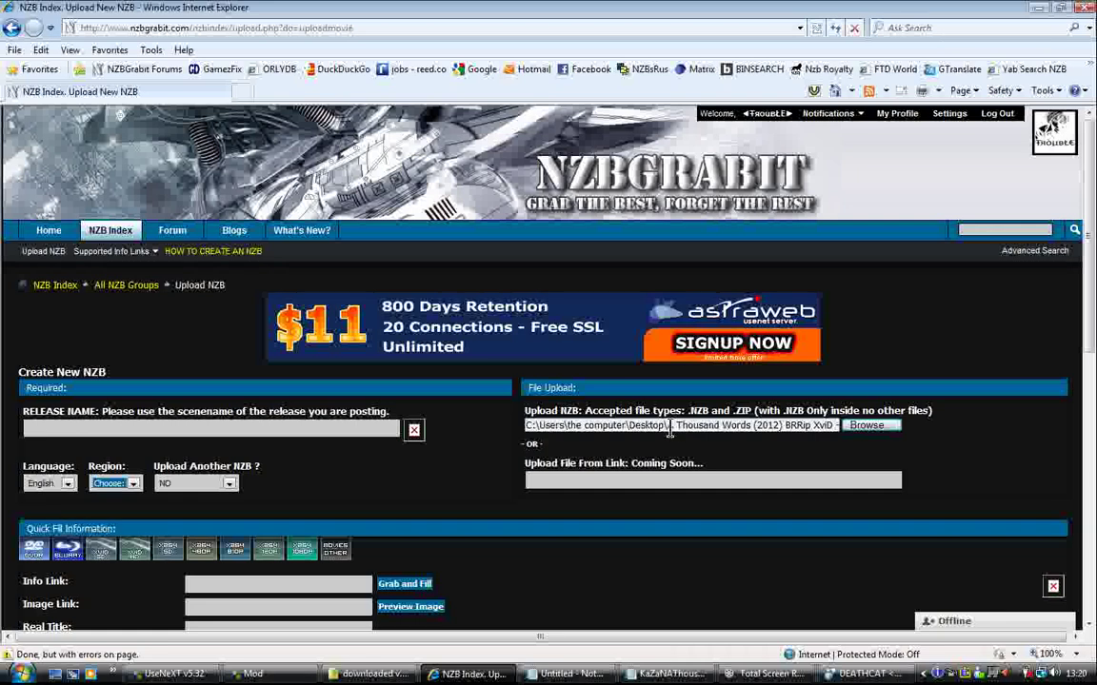
{"action": "key", "text": "Delete"}
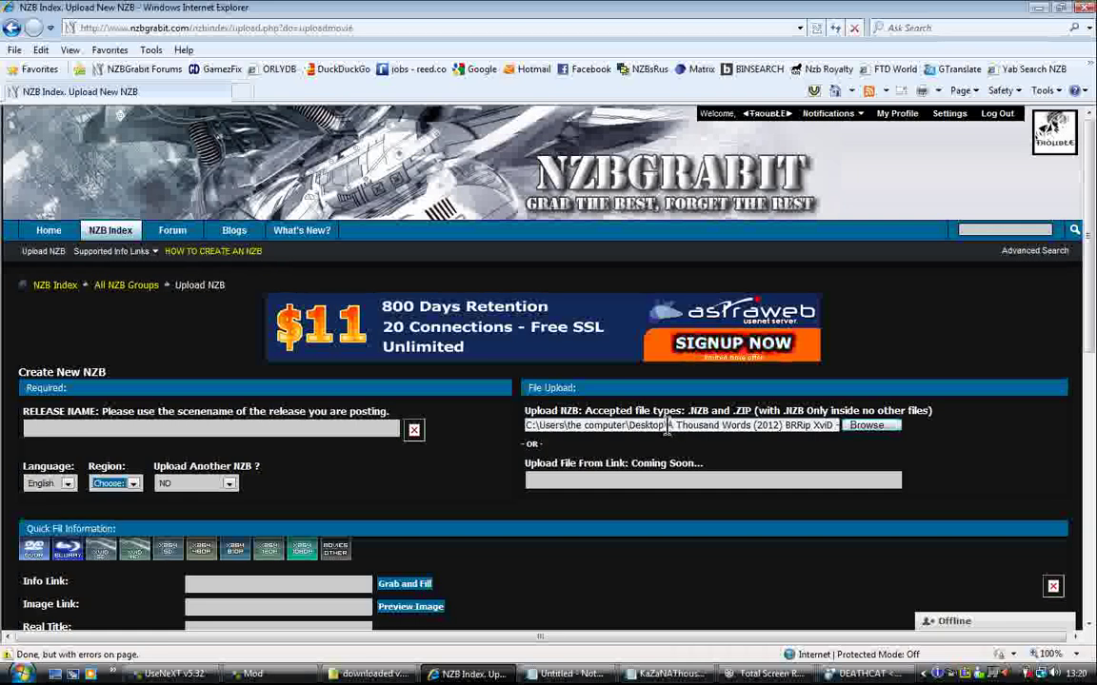
{"action": "left_click_drag", "start_coordinate": [669, 428], "coordinate": [794, 435]}
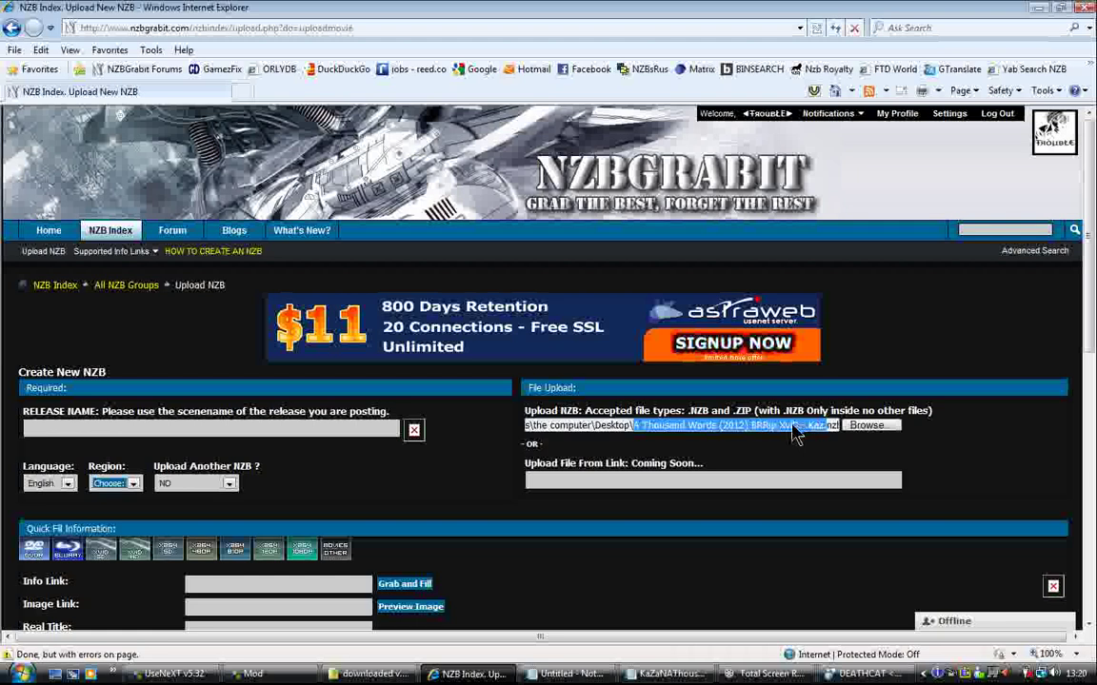
{"action": "right_click", "coordinate": [795, 435]}
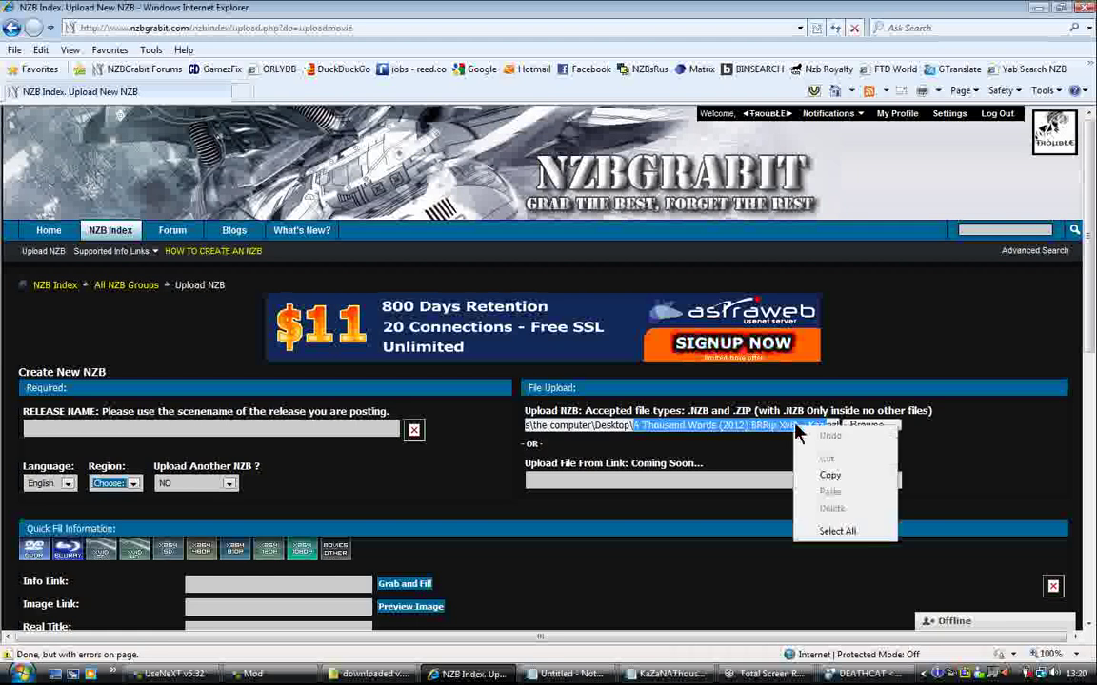
{"action": "left_click", "coordinate": [826, 480]}
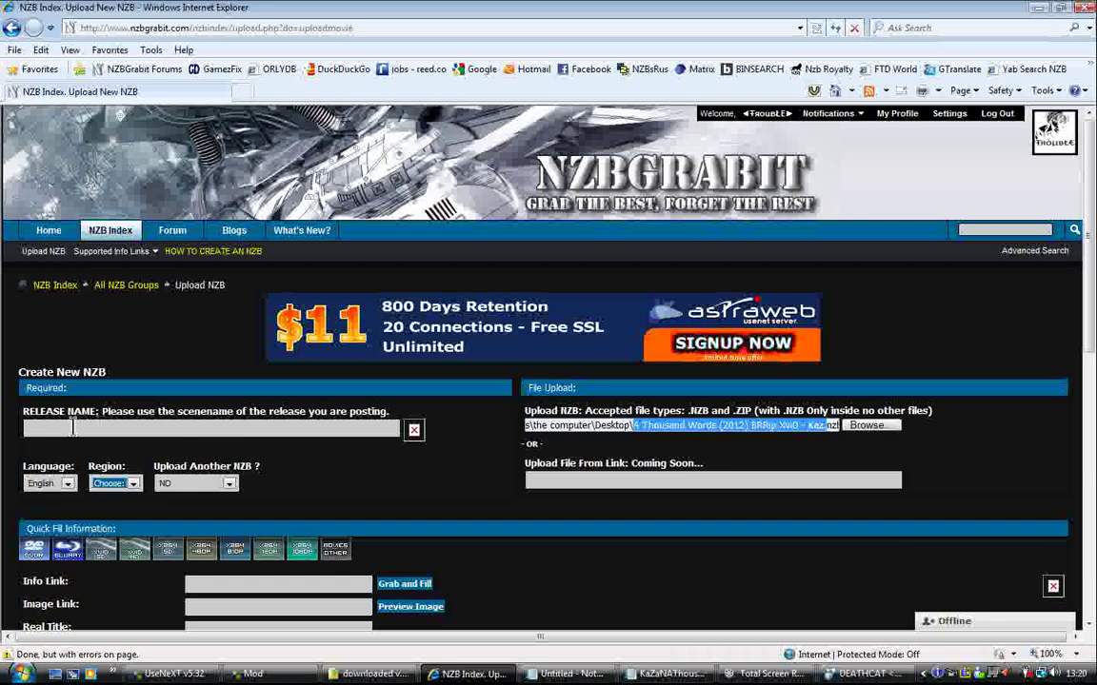
{"action": "left_click", "coordinate": [71, 428]}
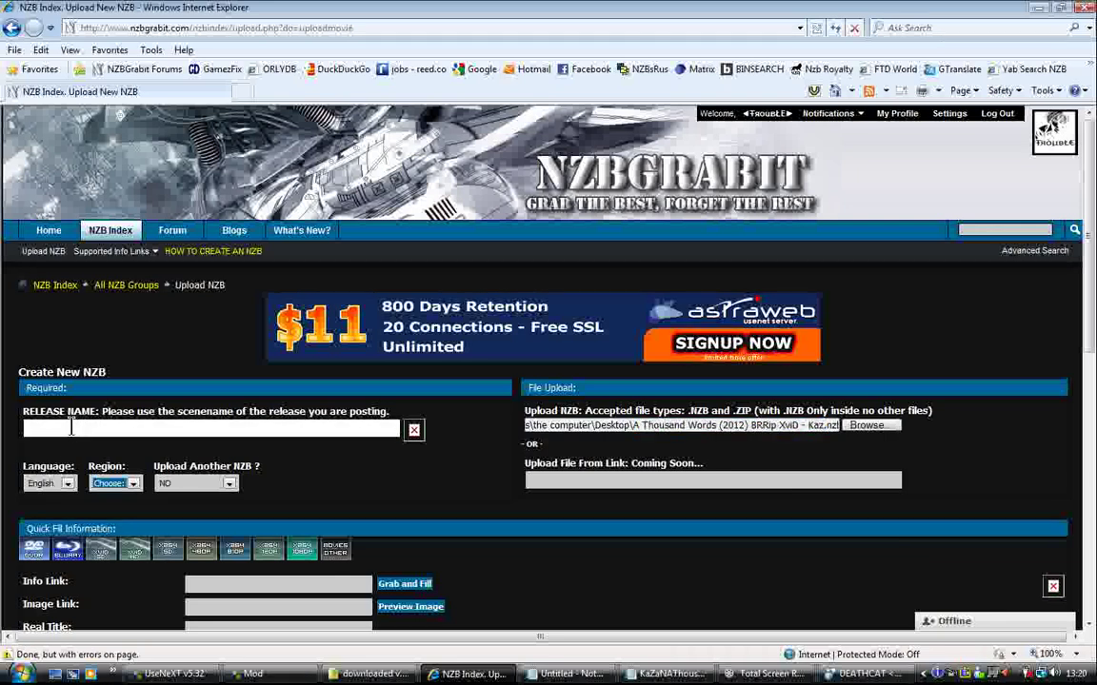
{"action": "right_click", "coordinate": [71, 429]}
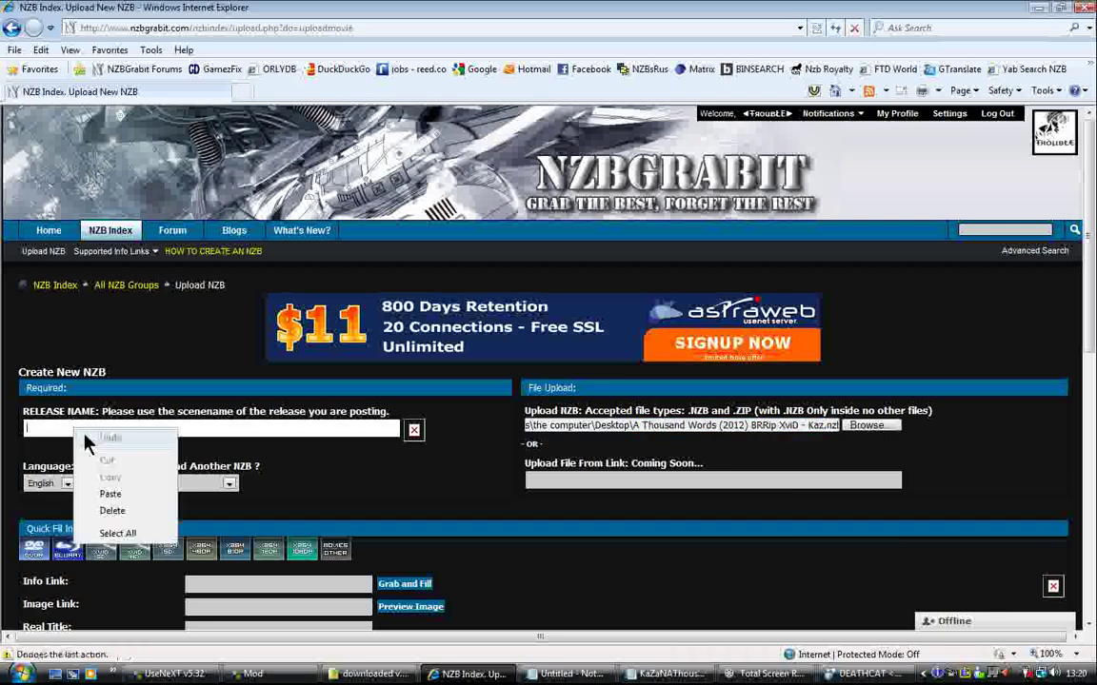
{"action": "left_click", "coordinate": [108, 494]}
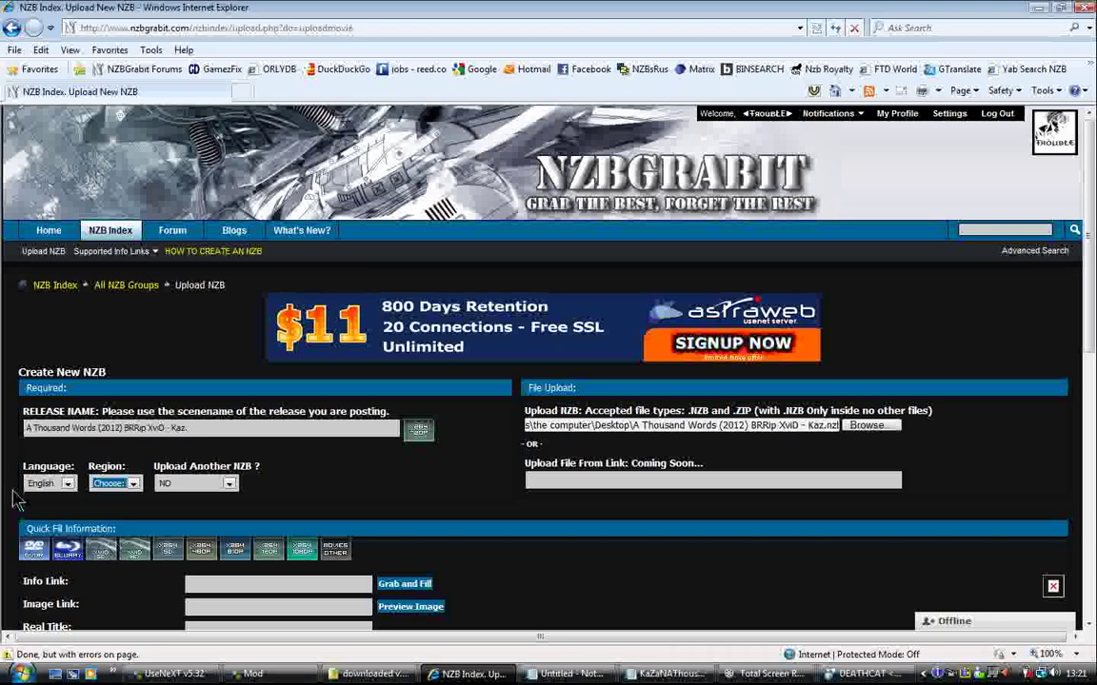
{"action": "scroll", "coordinate": [15, 502], "scroll_direction": "down", "scroll_amount": 3}
{"action": "scroll", "coordinate": [15, 503], "scroll_direction": "down", "scroll_amount": 2}
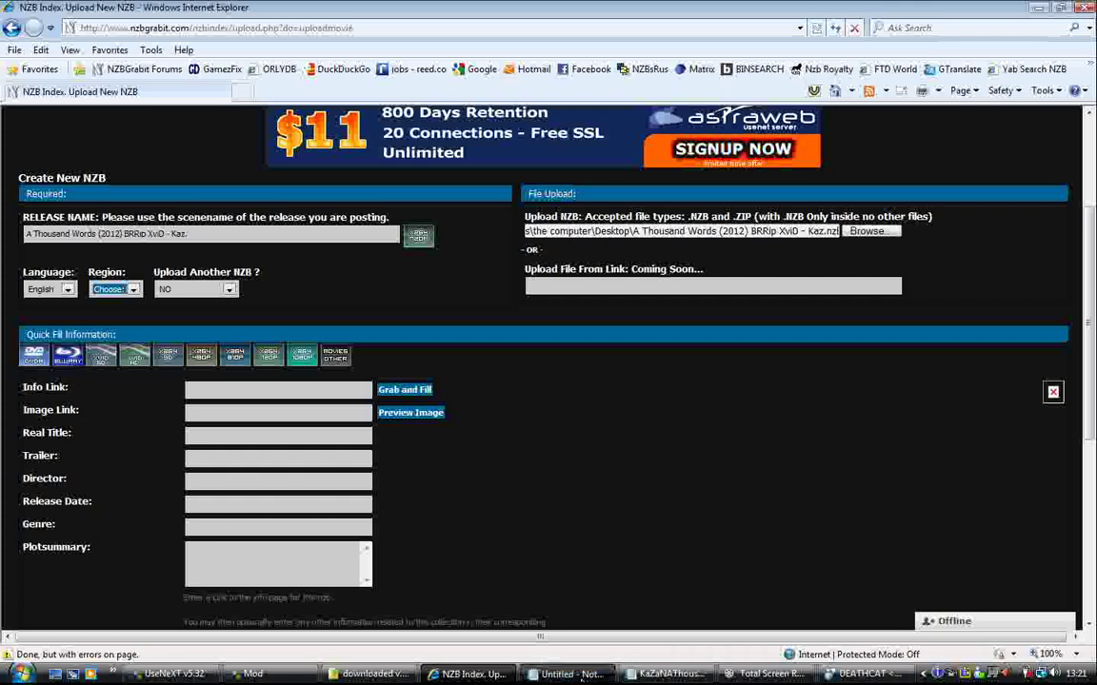
{"action": "left_click", "coordinate": [581, 676]}
{"action": "key", "text": "ctrl+v"}
{"action": "key", "text": "ctrl+a"}
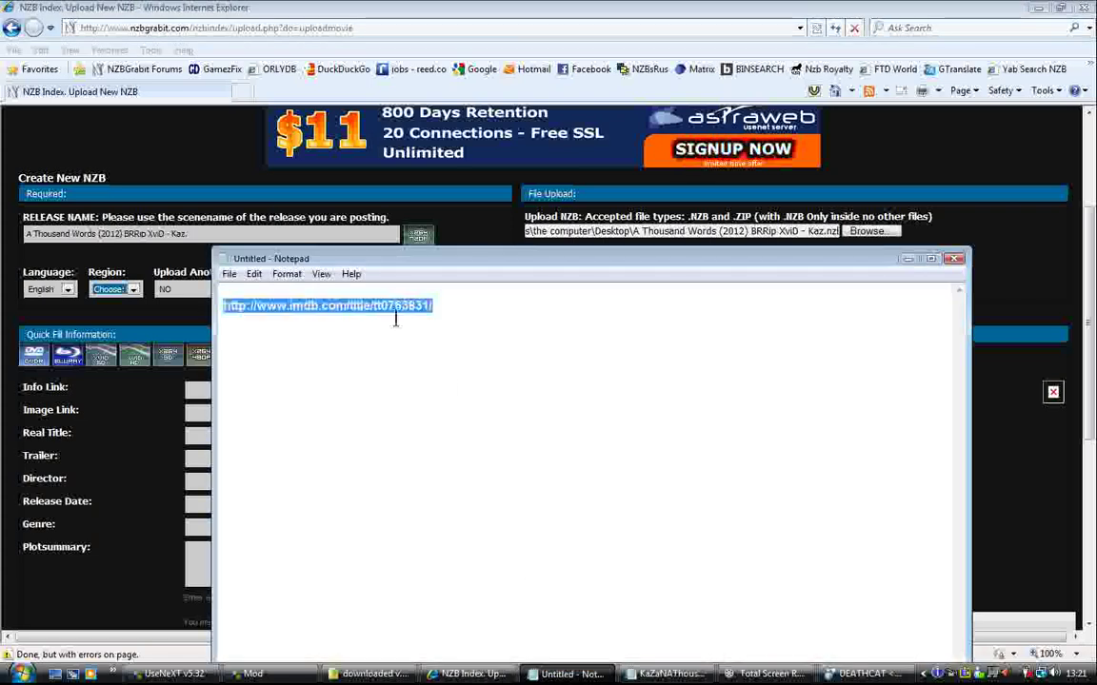
{"action": "left_click", "coordinate": [257, 275]}
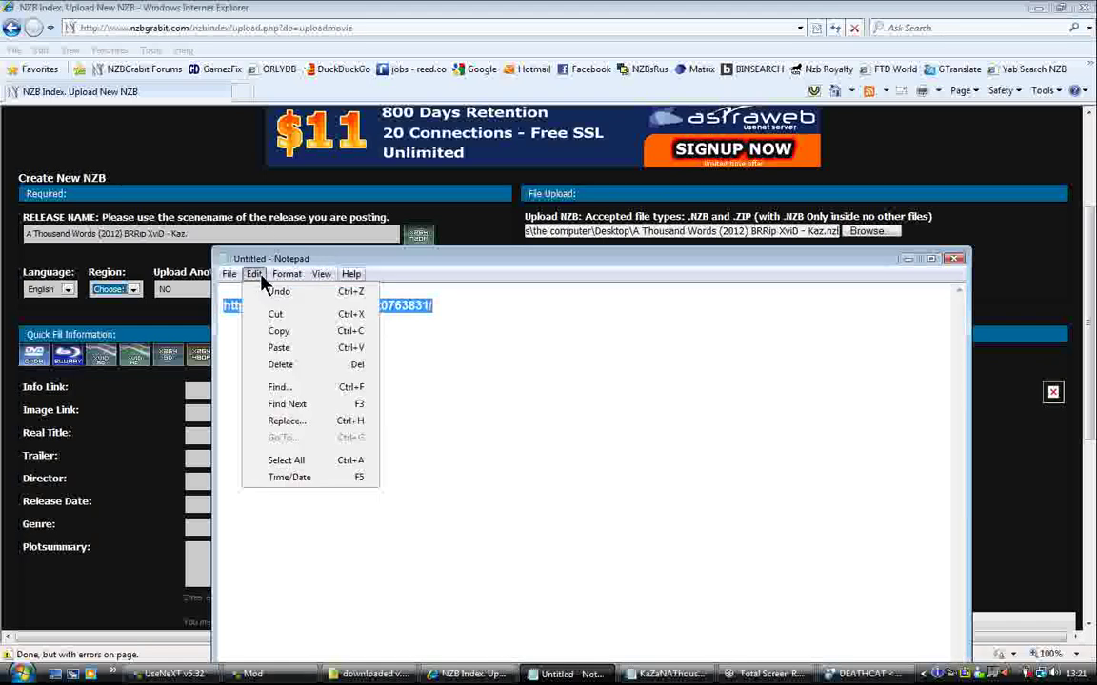
{"action": "left_click", "coordinate": [280, 331]}
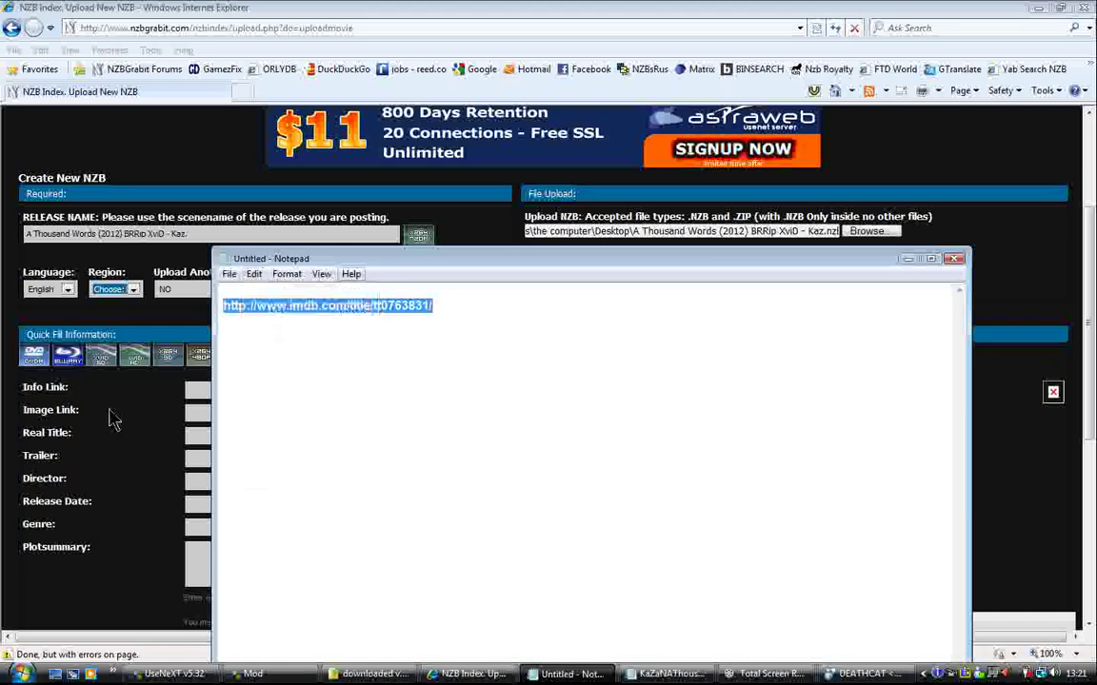
{"action": "left_click", "coordinate": [906, 259]}
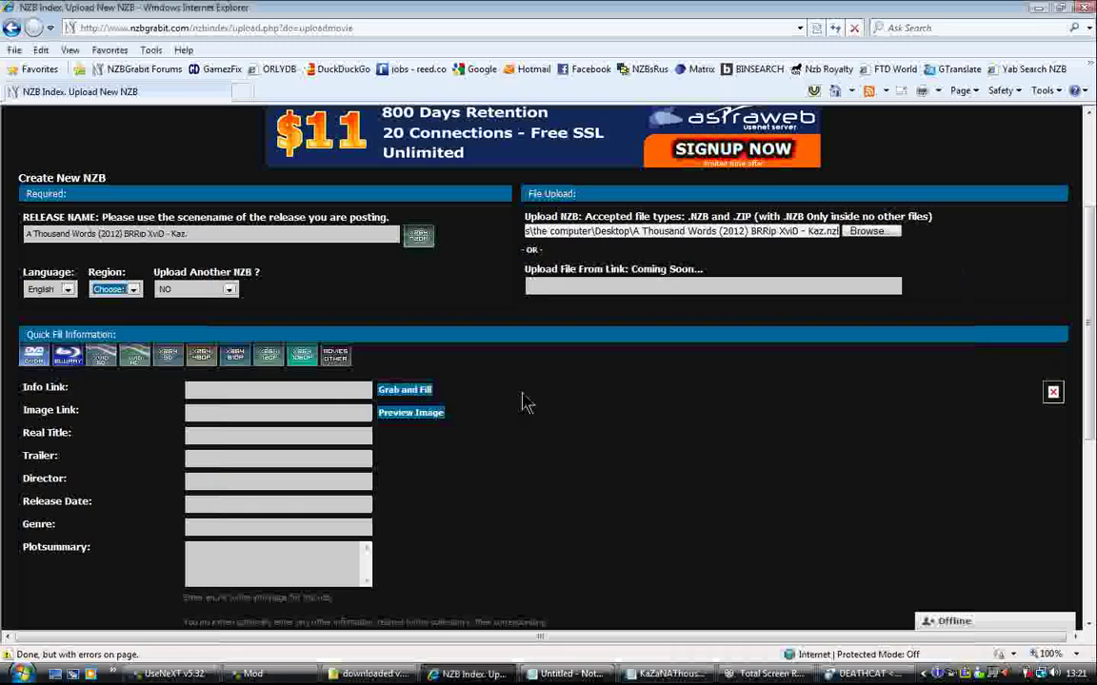
Paste the IMDb link into Info Link and use Grab and Fill for A Thousand Words (2012).
{"action": "left_click", "coordinate": [250, 390]}
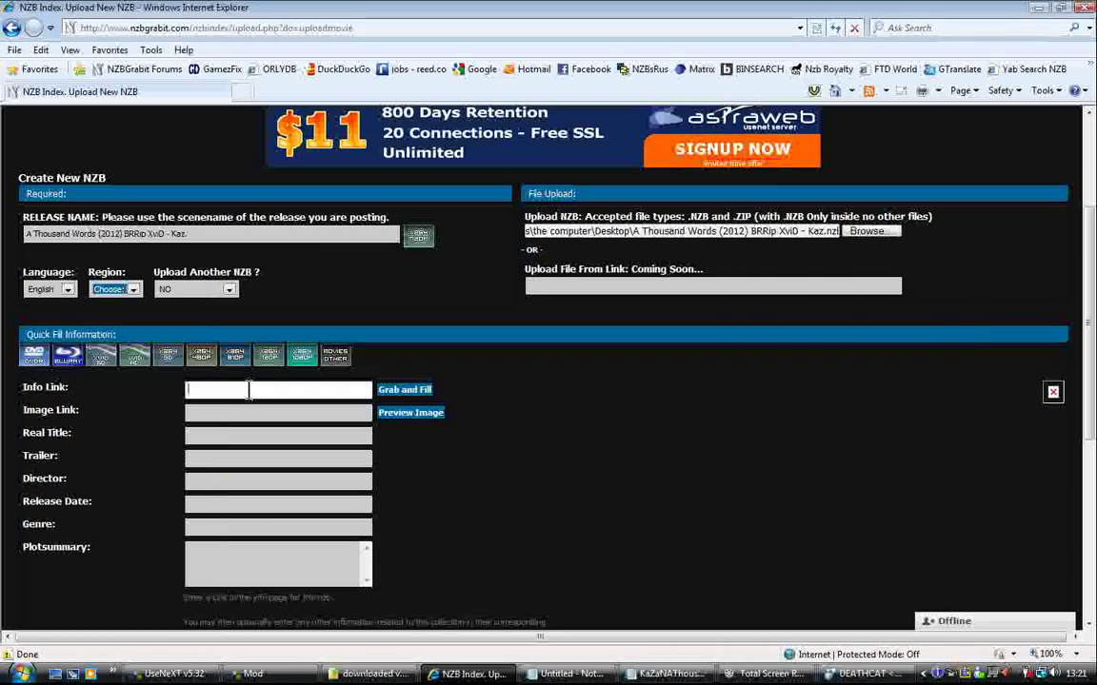
{"action": "right_click", "coordinate": [250, 390]}
{"action": "left_click", "coordinate": [288, 455]}
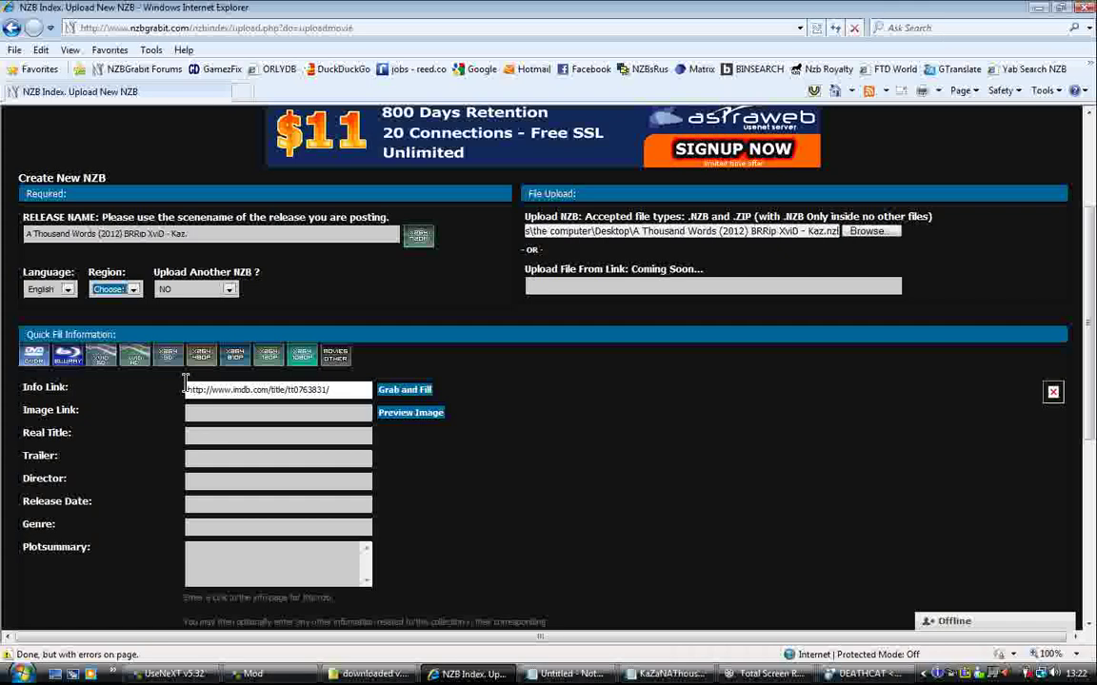
{"action": "left_click", "coordinate": [399, 394]}
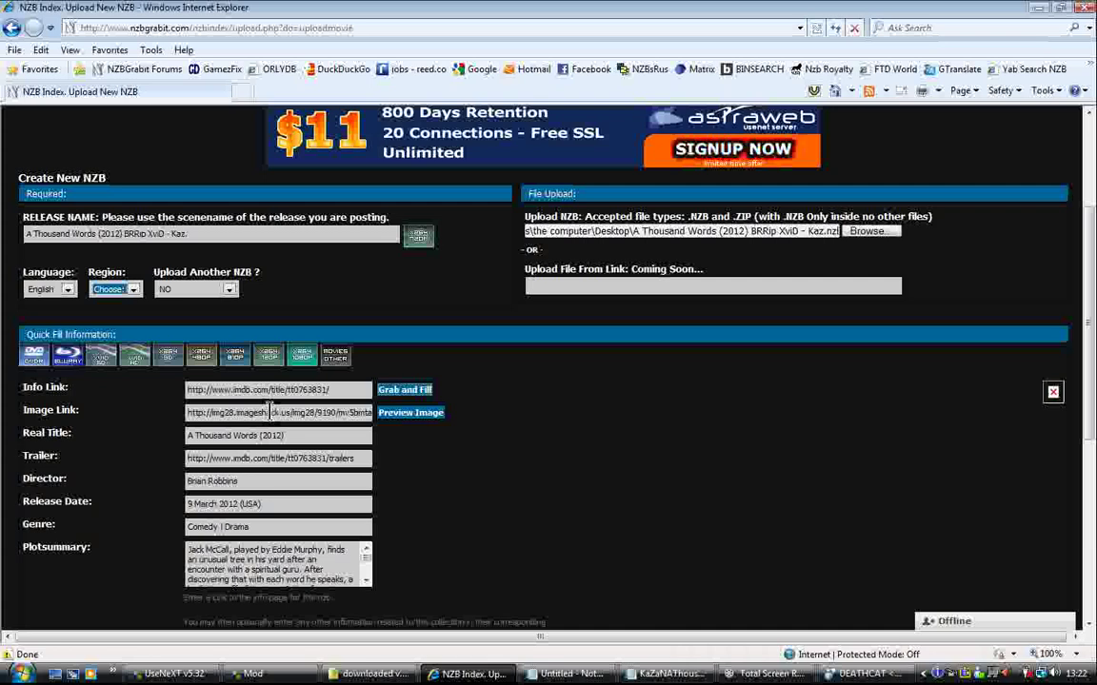
Preview the A Thousand Words poster from the image link and scroll down to the NFO section.
{"action": "left_click", "coordinate": [402, 419]}
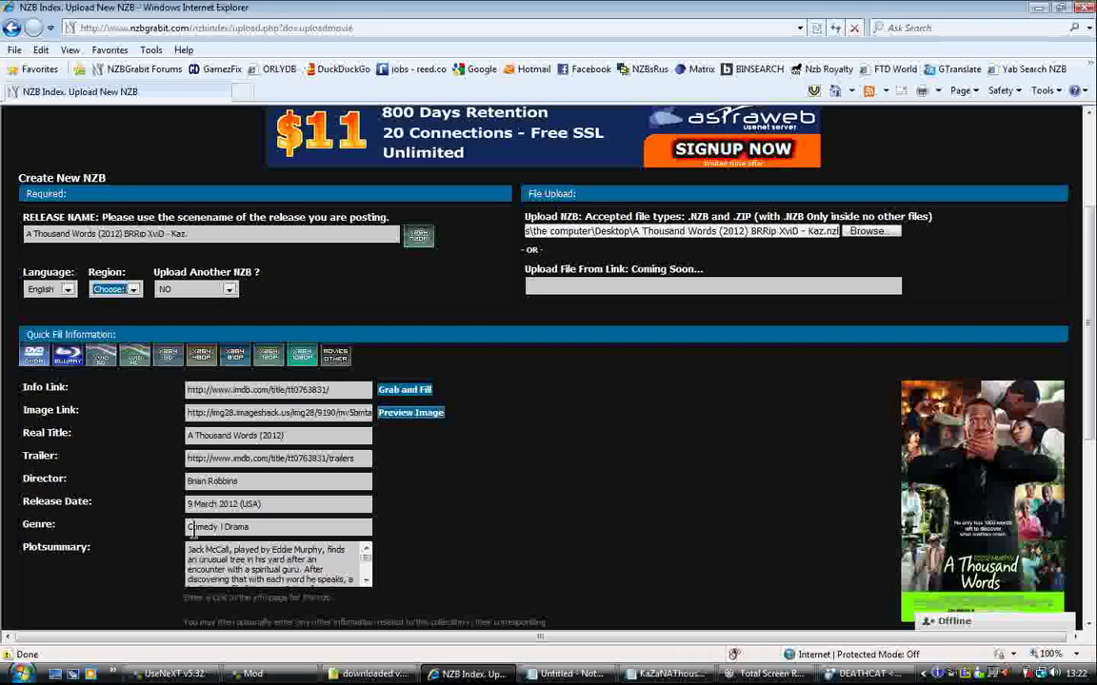
{"action": "scroll", "coordinate": [7, 507], "scroll_direction": "down", "scroll_amount": 3}
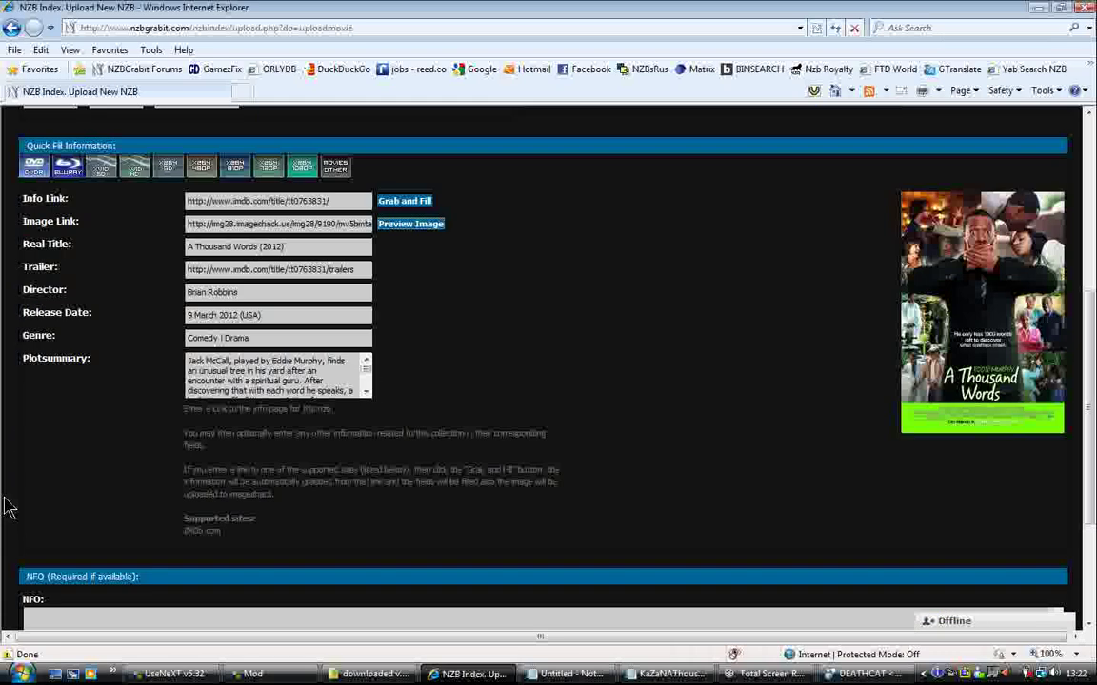
{"action": "scroll", "coordinate": [7, 504], "scroll_direction": "down", "scroll_amount": 1}
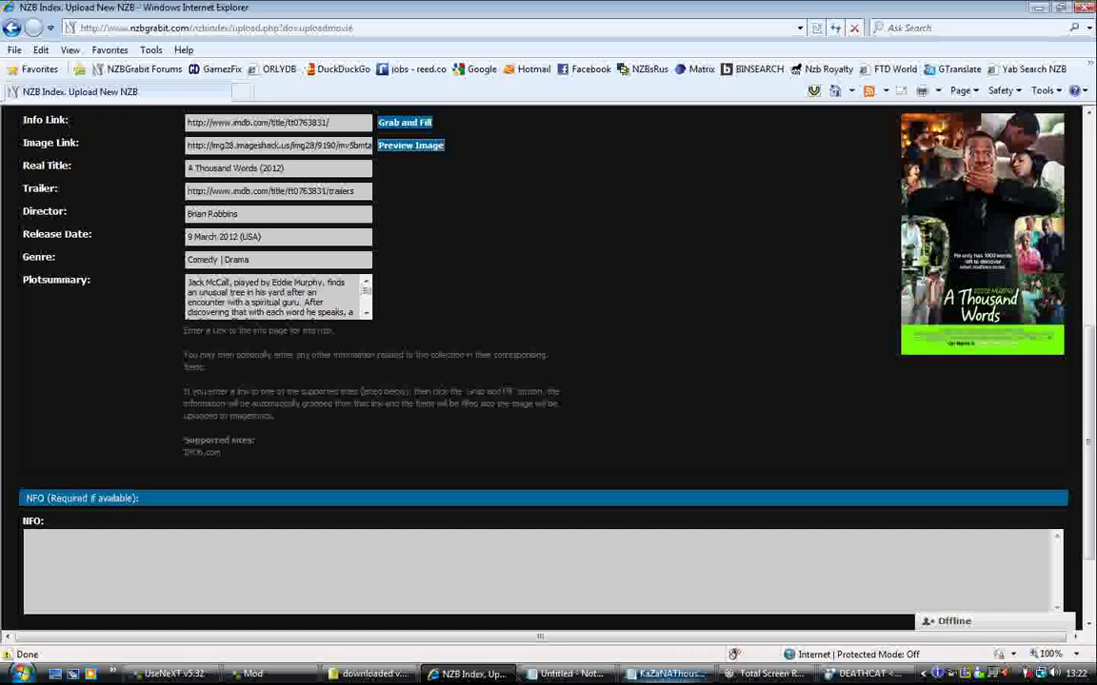
Copy the selected text of KaZaNAThousandWords2012.nfo.txt in Notepad.
{"action": "left_click", "coordinate": [672, 674]}
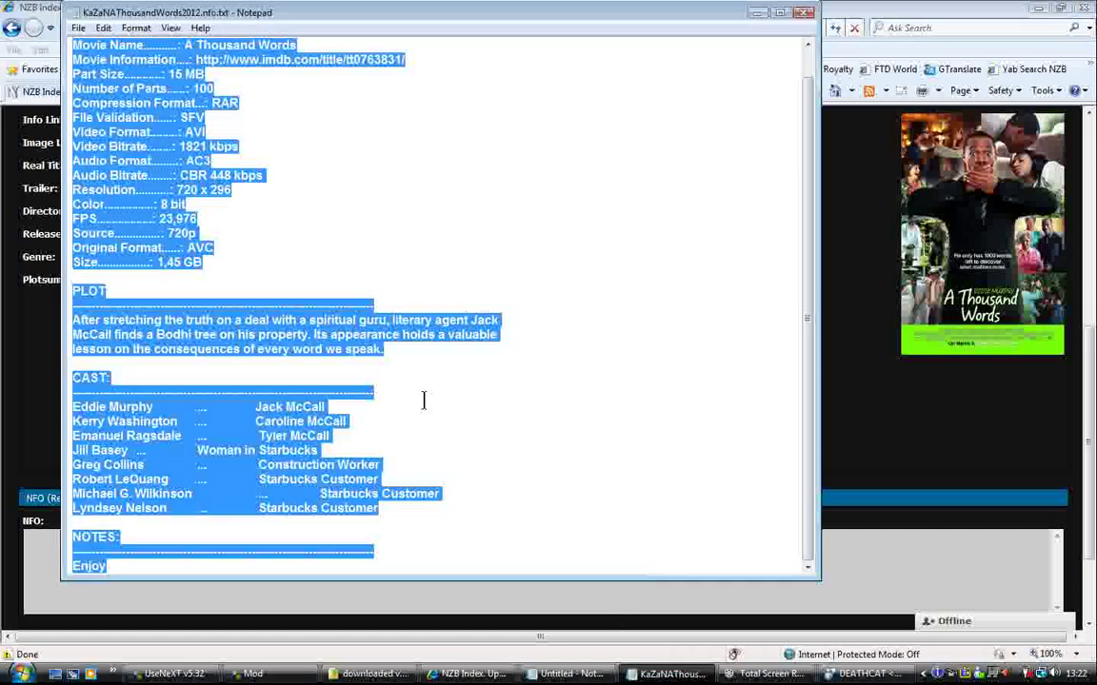
{"action": "left_click", "coordinate": [103, 27]}
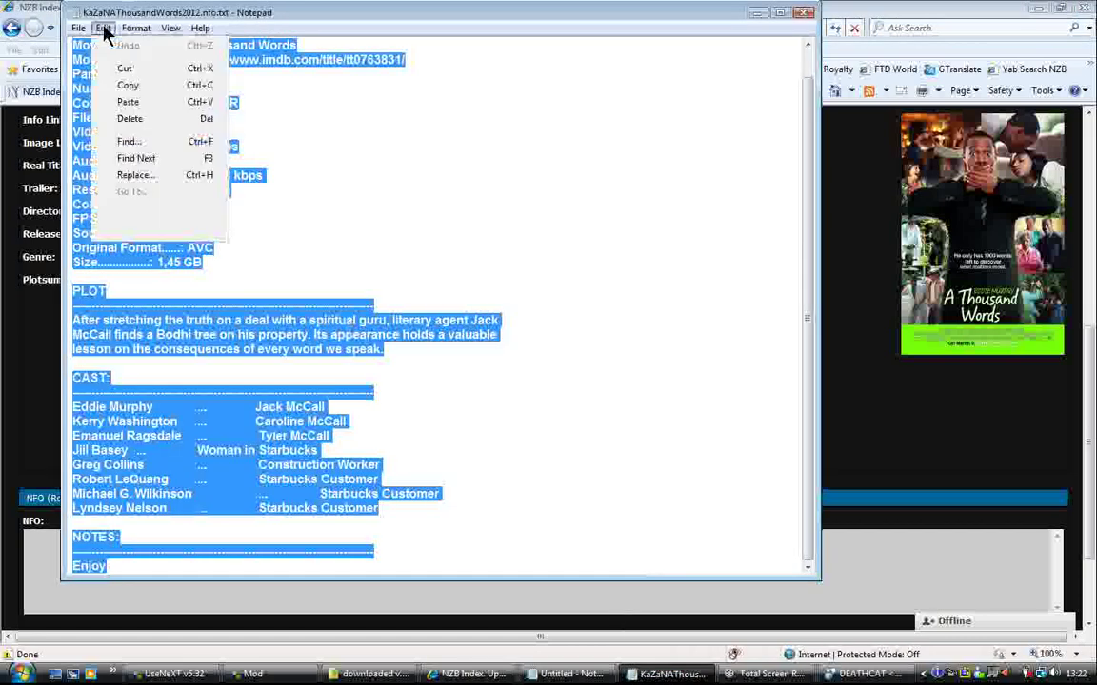
{"action": "left_click", "coordinate": [125, 87]}
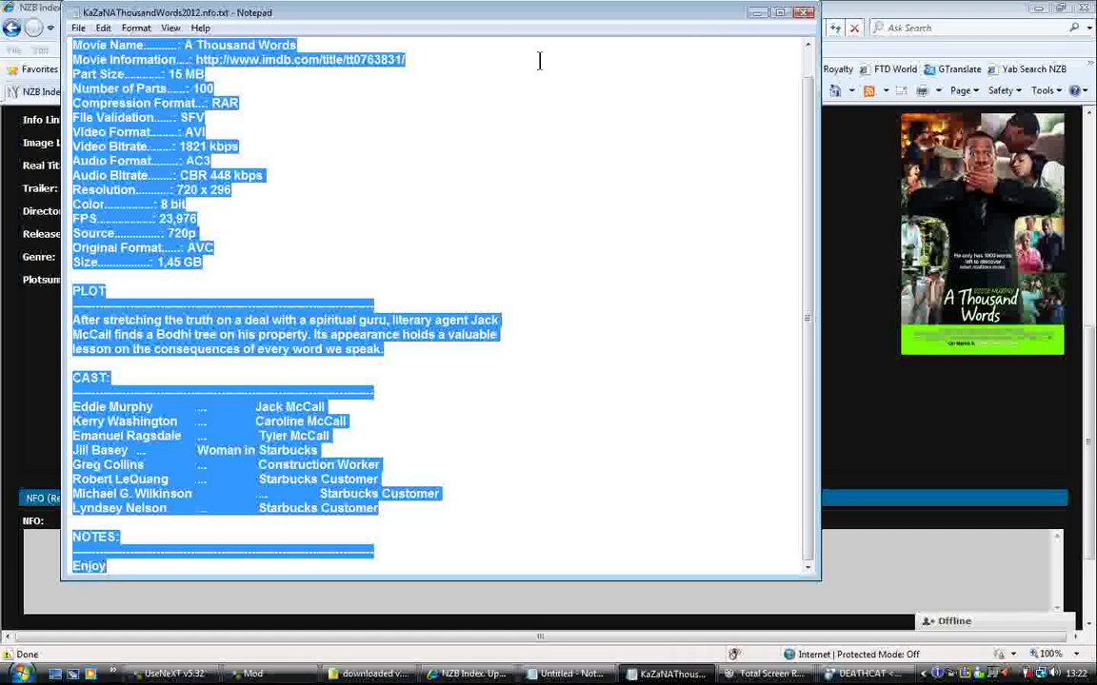
Paste the copied NFO text into the NFO box and scroll to check the completed form.
{"action": "left_click", "coordinate": [756, 13]}
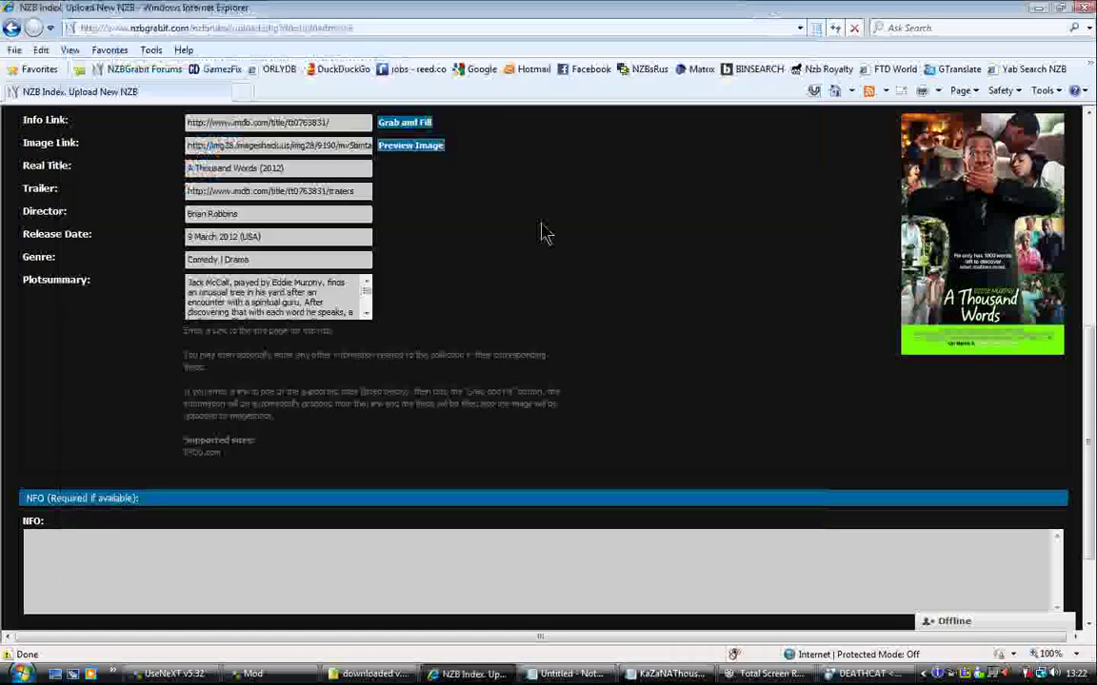
{"action": "left_click", "coordinate": [53, 562]}
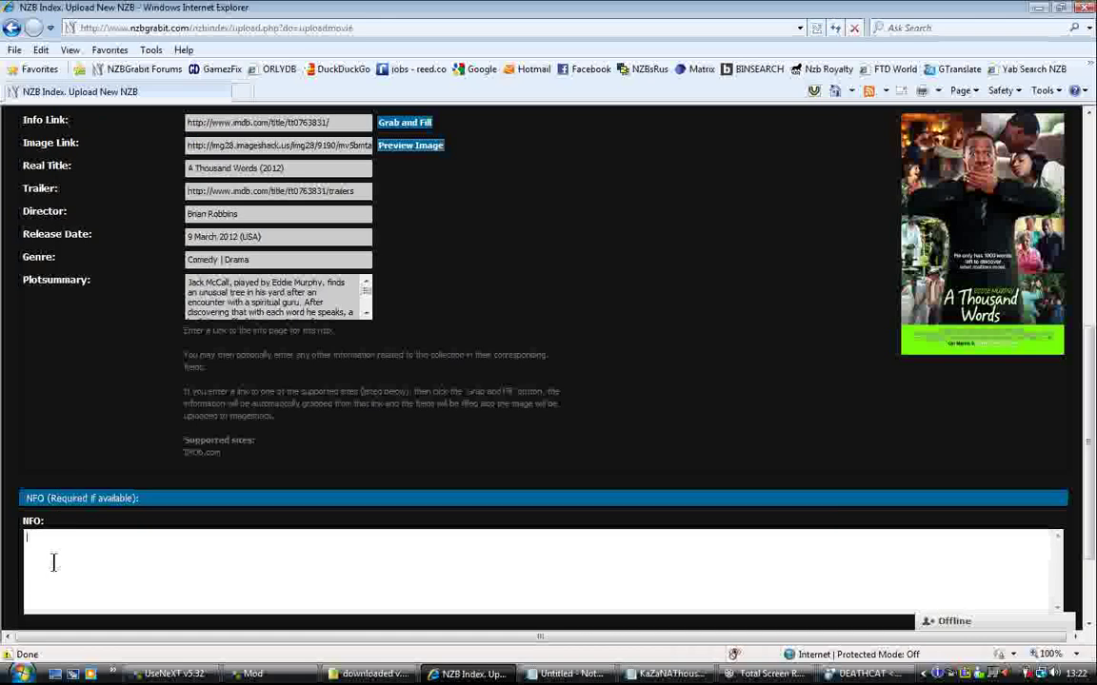
{"action": "right_click", "coordinate": [53, 562]}
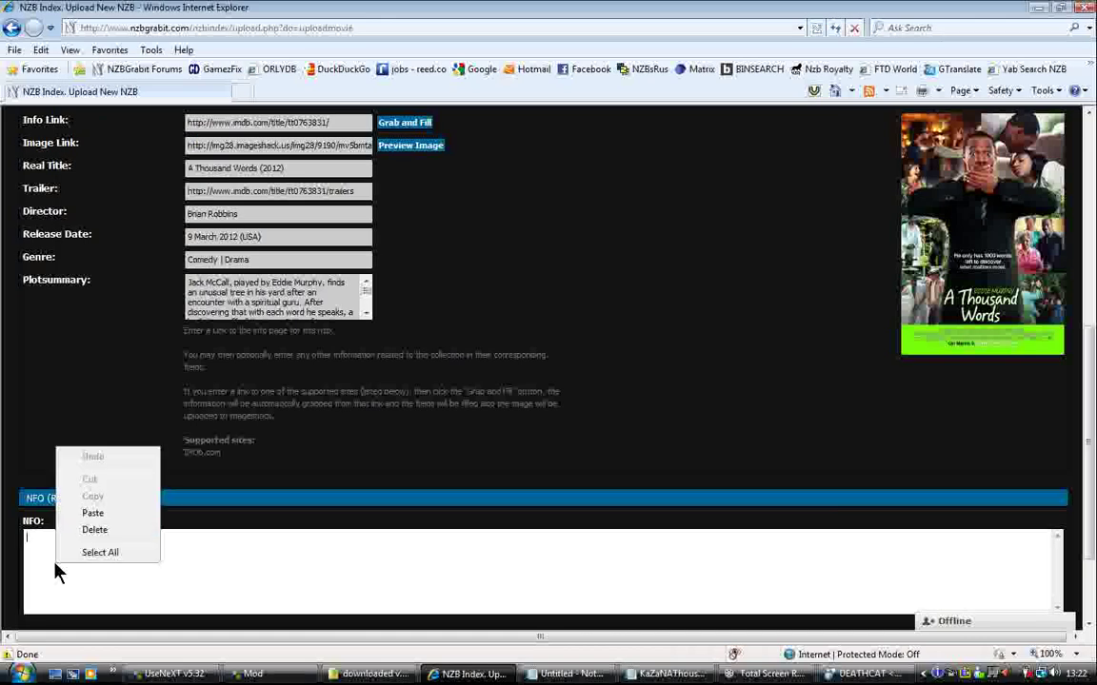
{"action": "left_click", "coordinate": [92, 513]}
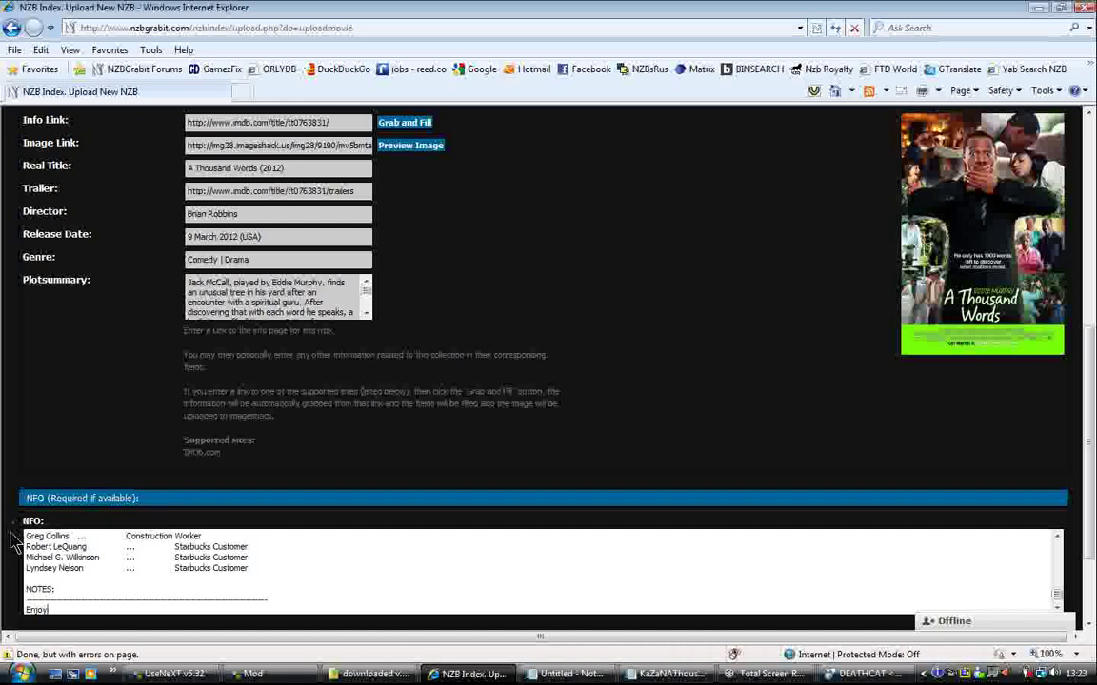
{"action": "scroll", "coordinate": [14, 550], "scroll_direction": "down", "scroll_amount": 3}
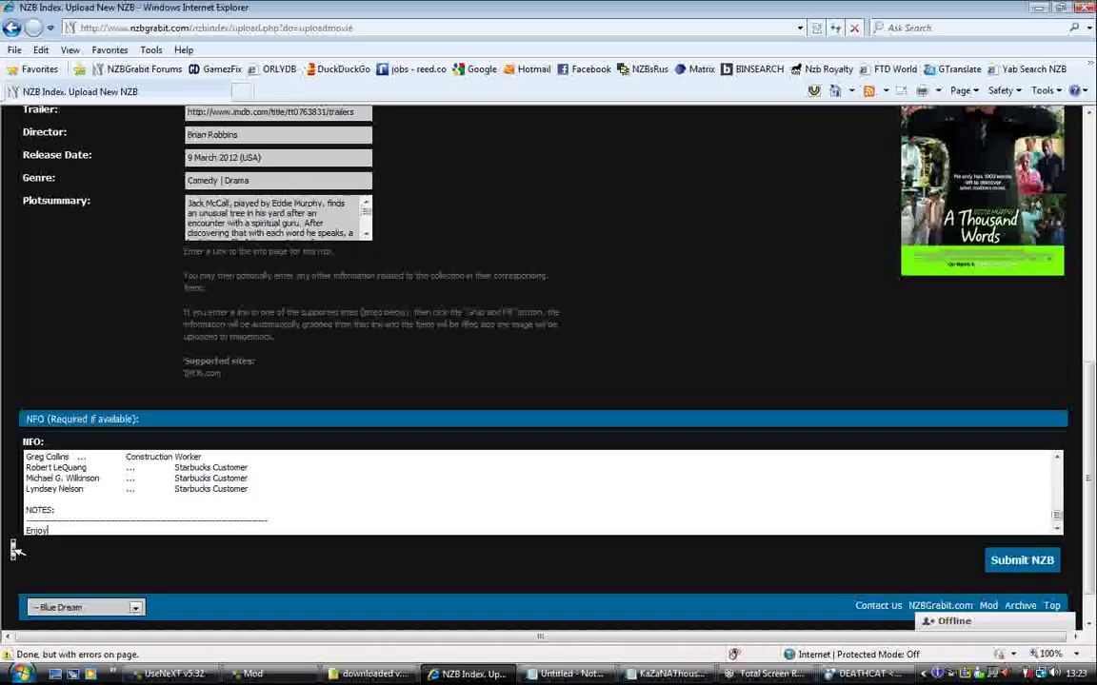
{"action": "scroll", "coordinate": [13, 550], "scroll_direction": "up", "scroll_amount": 12}
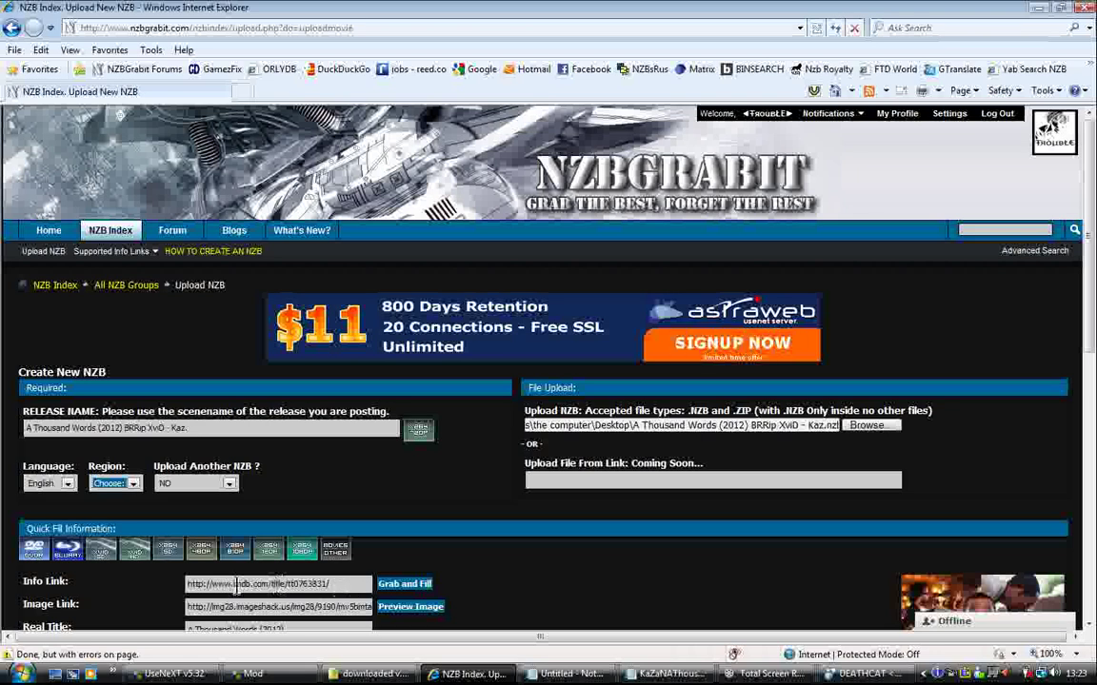
{"action": "scroll", "coordinate": [11, 595], "scroll_direction": "down", "scroll_amount": 2}
{"action": "scroll", "coordinate": [12, 594], "scroll_direction": "down", "scroll_amount": 5}
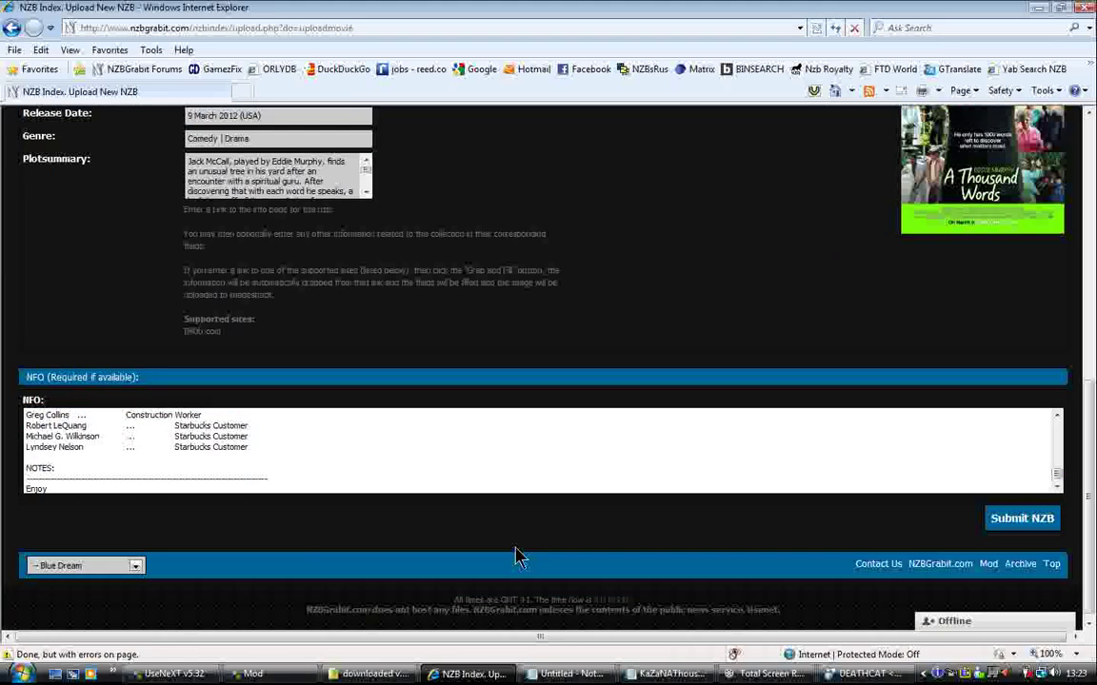
Submit the NZB to publish the 'A Thousand Words (2012) BRRip XviD - Kaz' page.
{"action": "left_click", "coordinate": [1018, 524]}
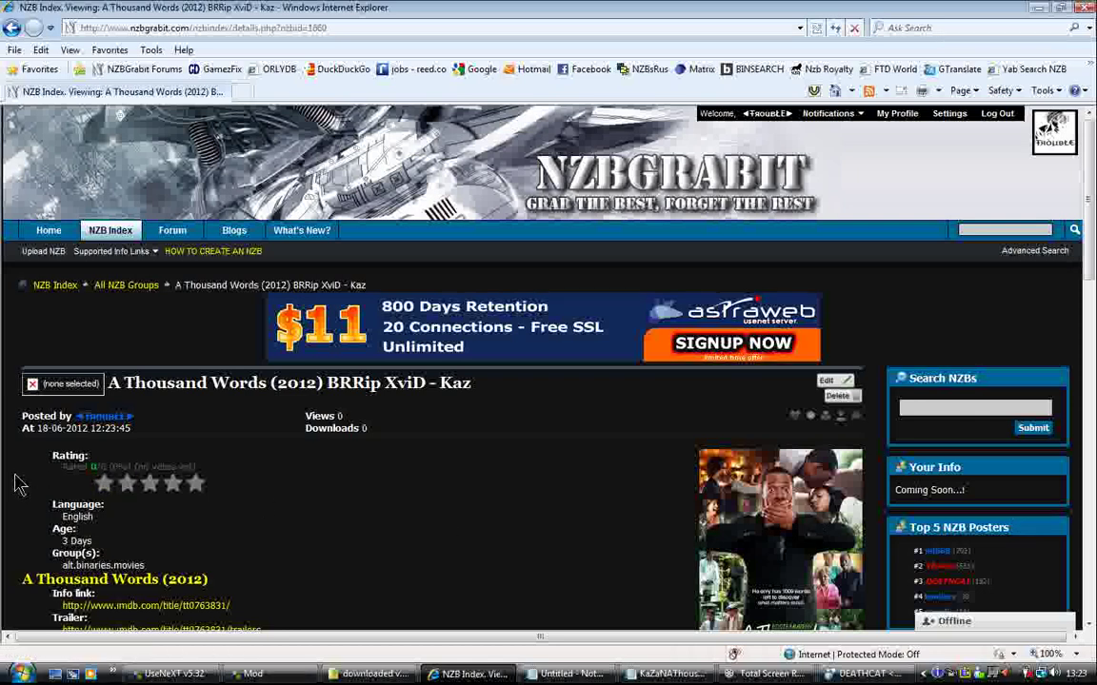
{"action": "scroll", "coordinate": [19, 485], "scroll_direction": "down", "scroll_amount": 5}
{"action": "scroll", "coordinate": [19, 485], "scroll_direction": "down", "scroll_amount": 4}
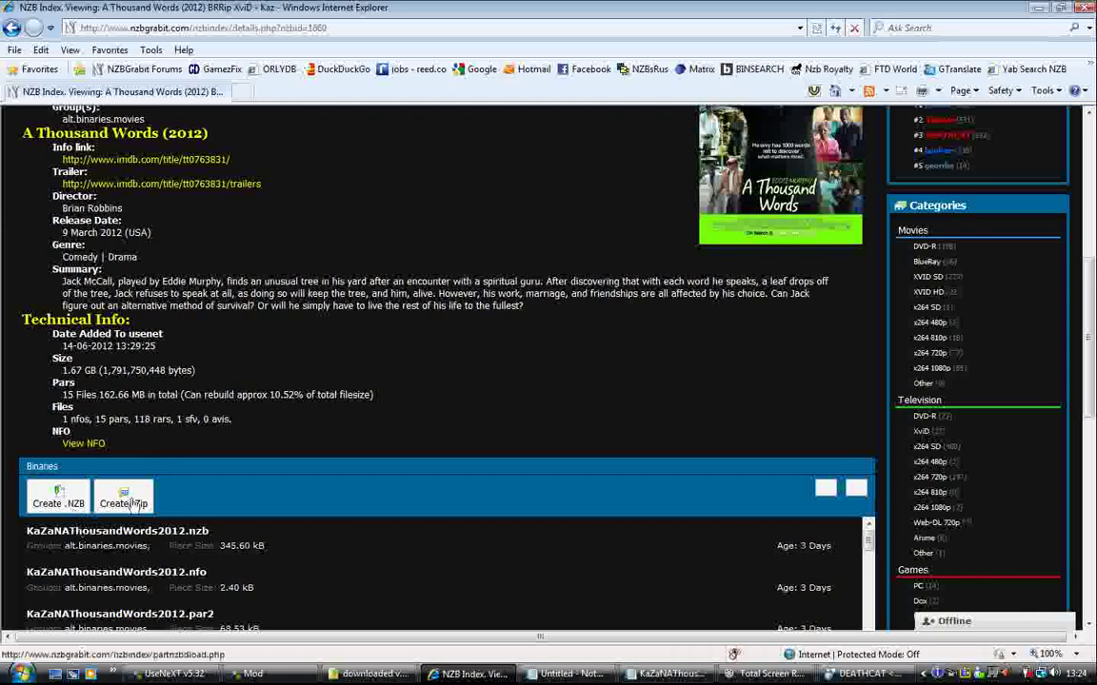
{"action": "scroll", "coordinate": [14, 407], "scroll_direction": "down", "scroll_amount": 5}
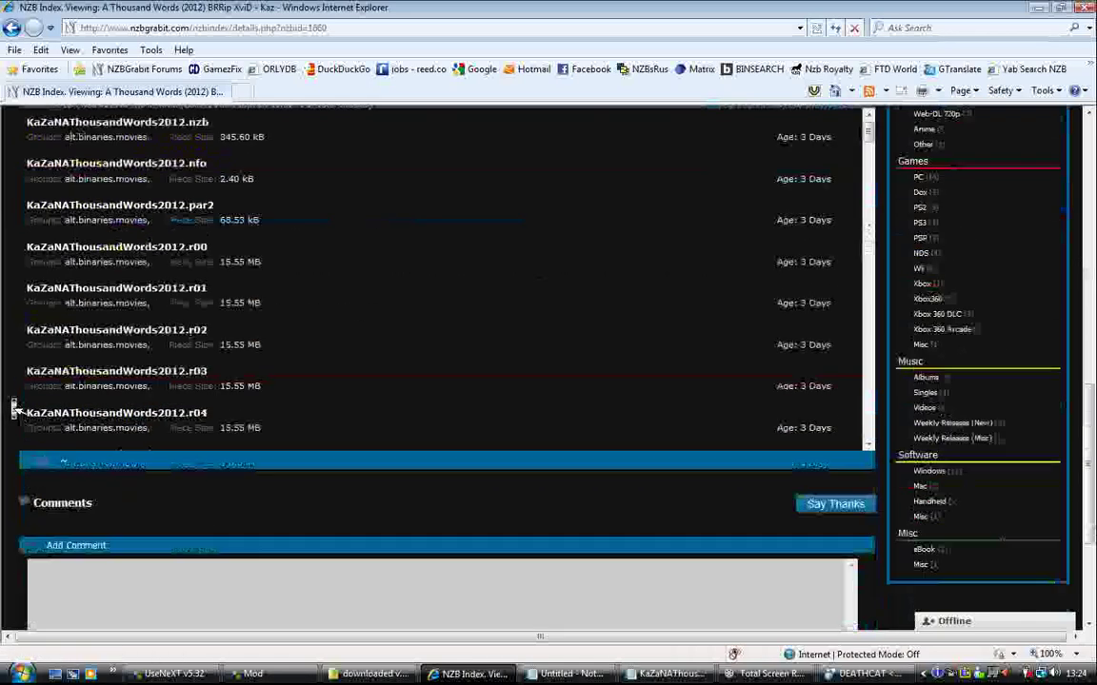
{"action": "scroll", "coordinate": [14, 409], "scroll_direction": "down", "scroll_amount": 2}
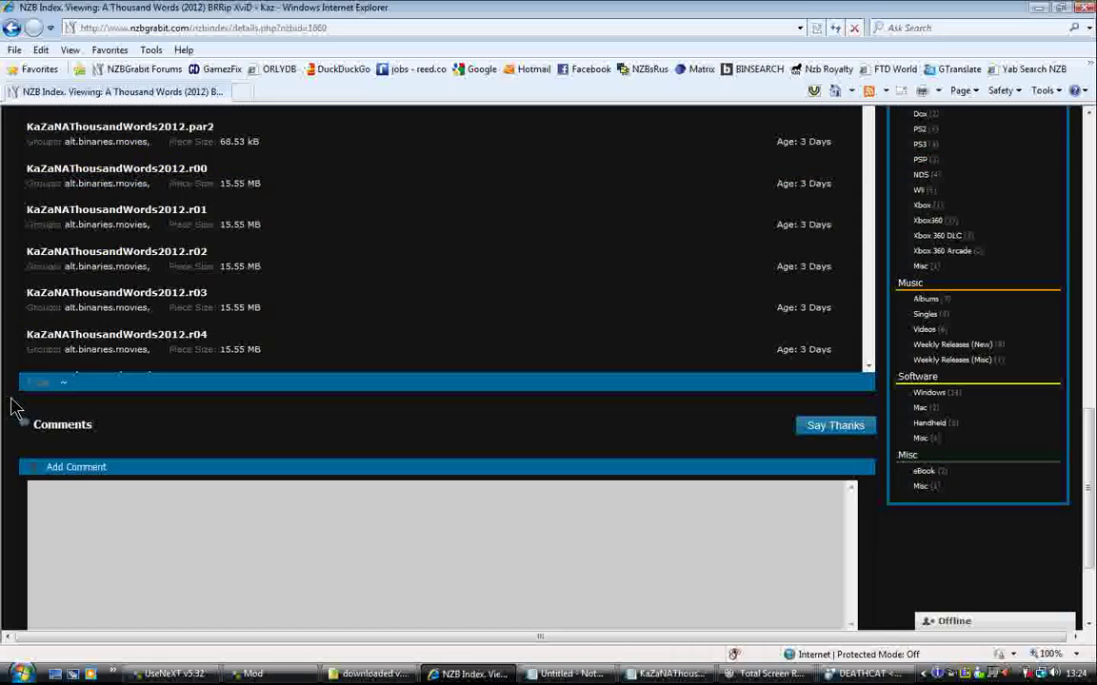